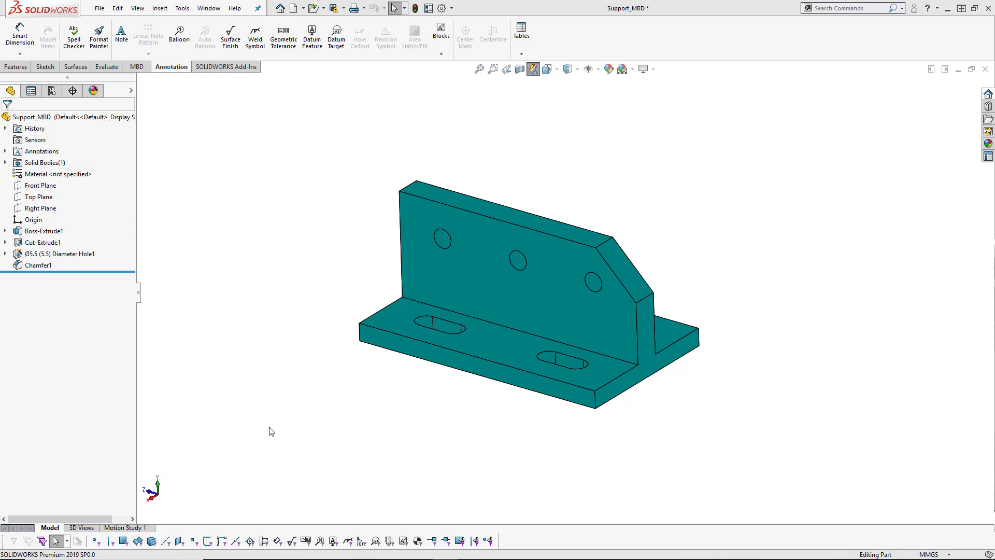
# Step: Show the 3D Views panel for the Support_MBD part, which has no captured views yet
pyautogui.click(81, 528)
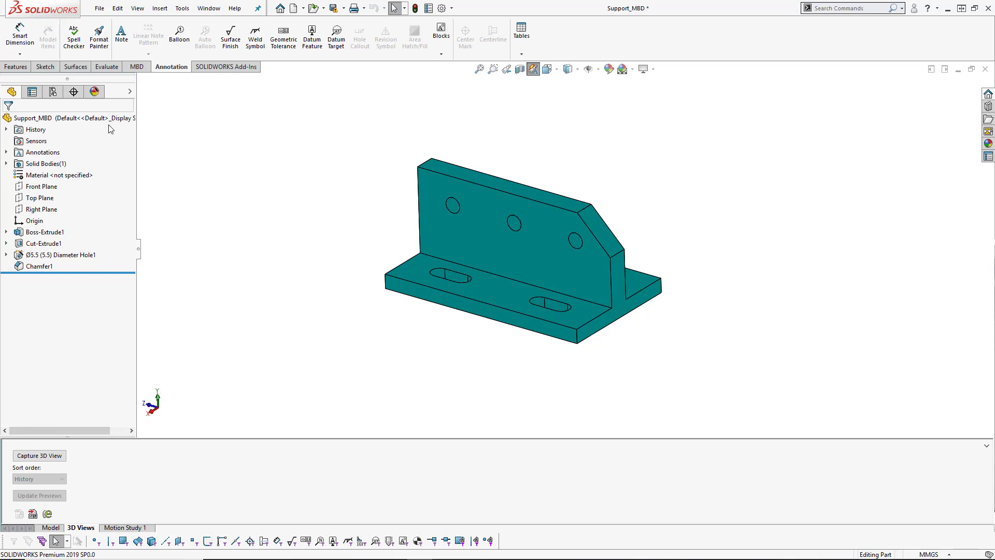
# Step: Save the part, expand Annotations and orient the model to the *Right annotation view
pyautogui.hotkey('ctrl', 's')
pyautogui.click(6, 153)
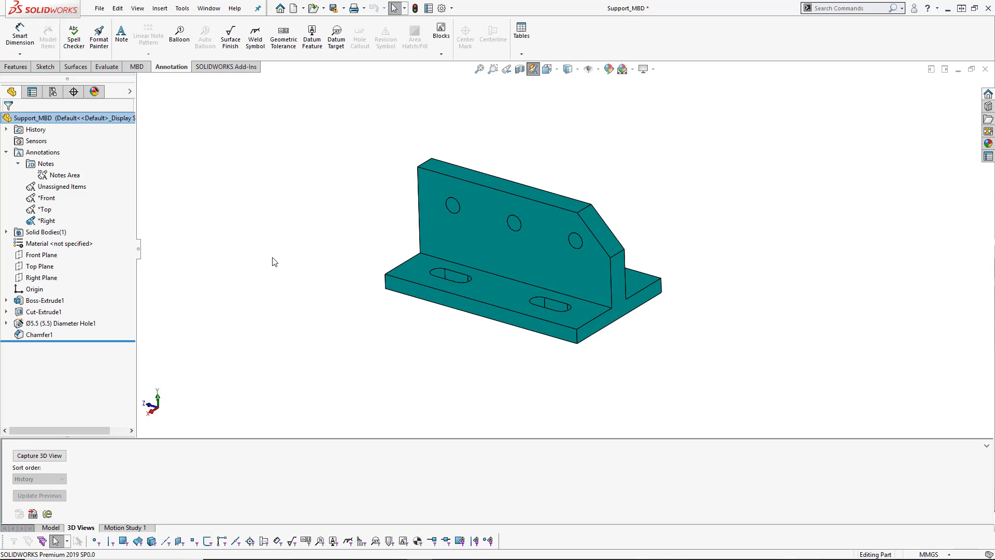
pyautogui.rightClick(47, 224)
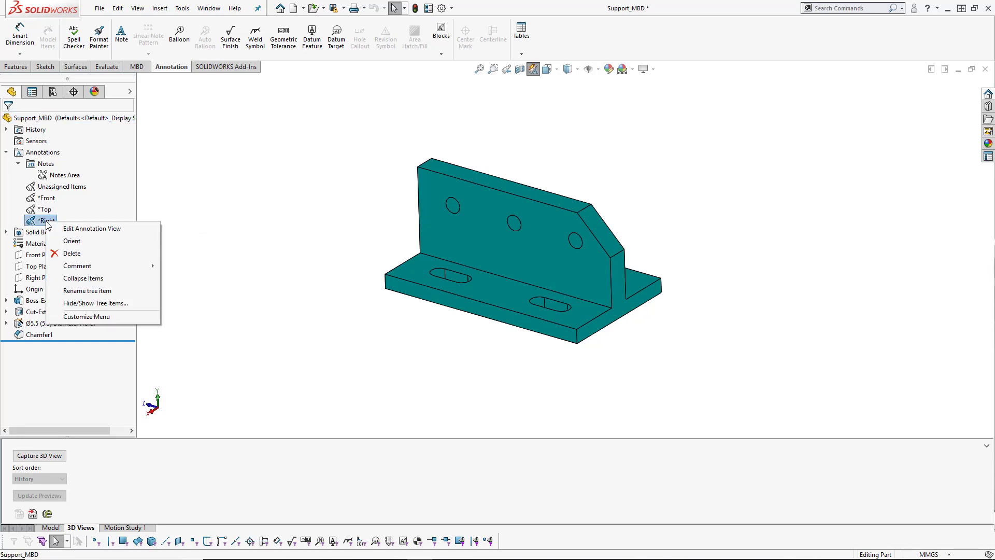
pyautogui.click(72, 241)
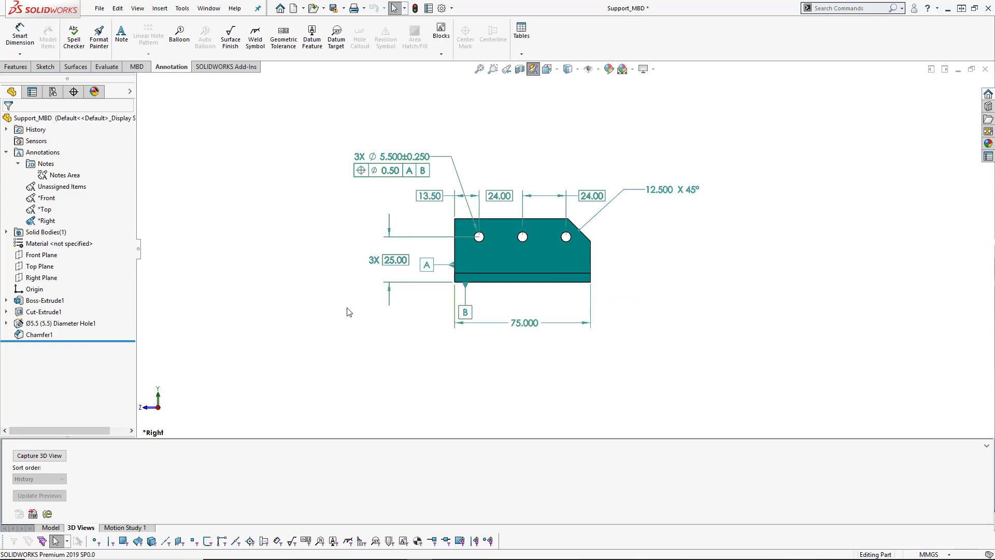
# Step: Activate and reorient to *Top, then make *Front the active view and face the front profile
pyautogui.rightClick(47, 211)
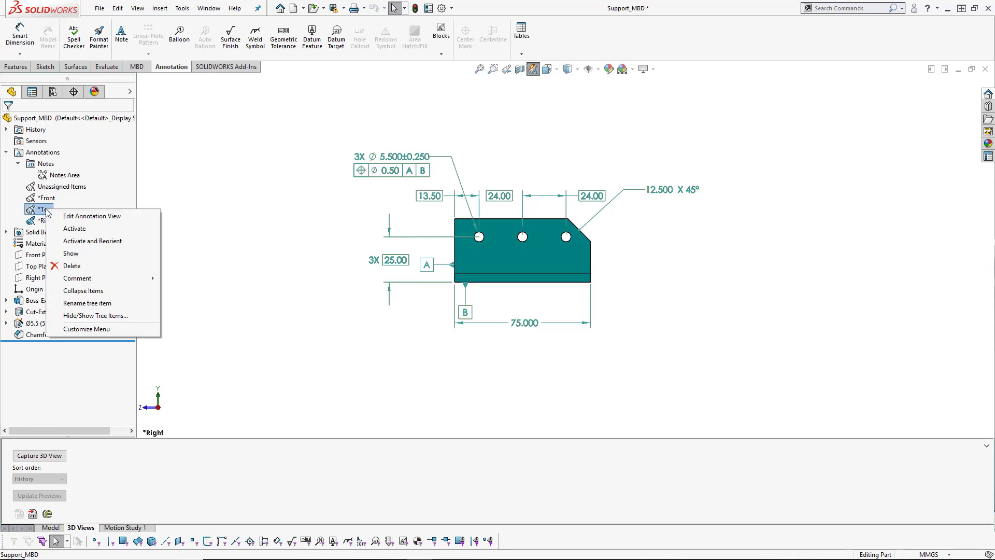
pyautogui.click(110, 241)
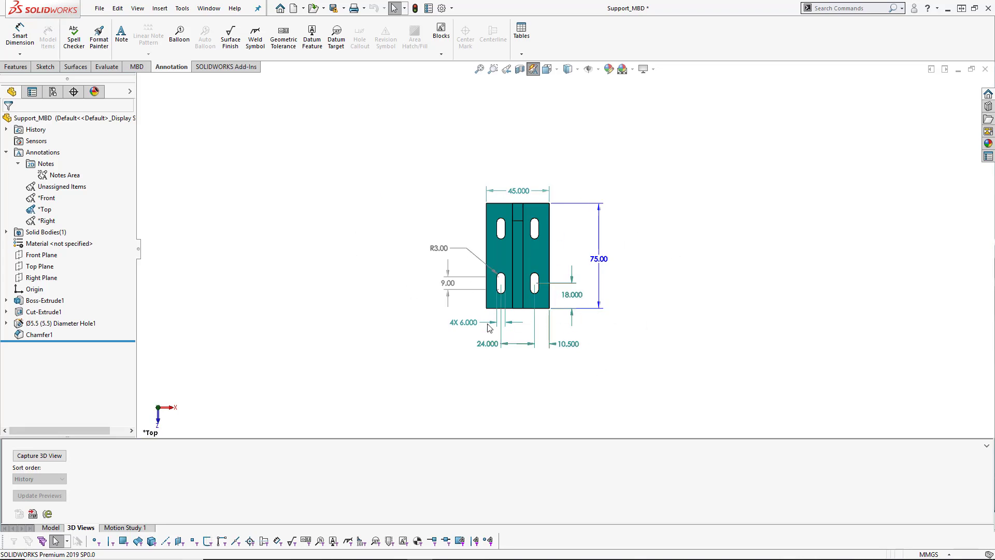
pyautogui.rightClick(47, 201)
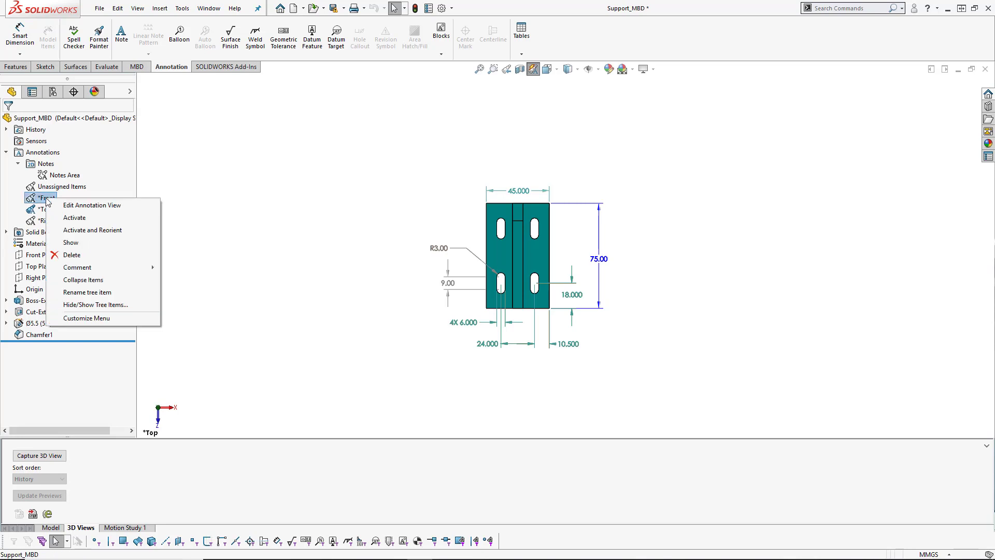
pyautogui.click(71, 218)
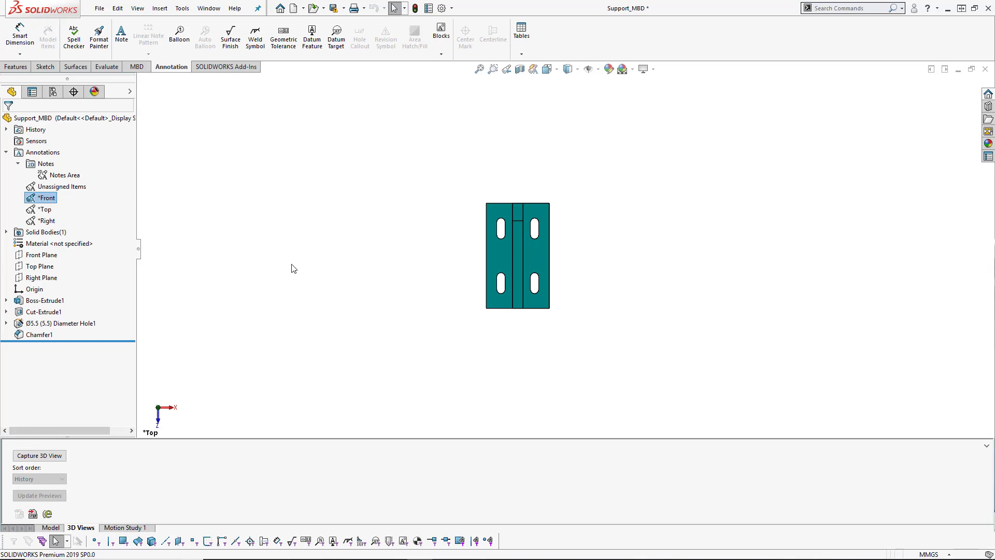
pyautogui.rightClick(50, 201)
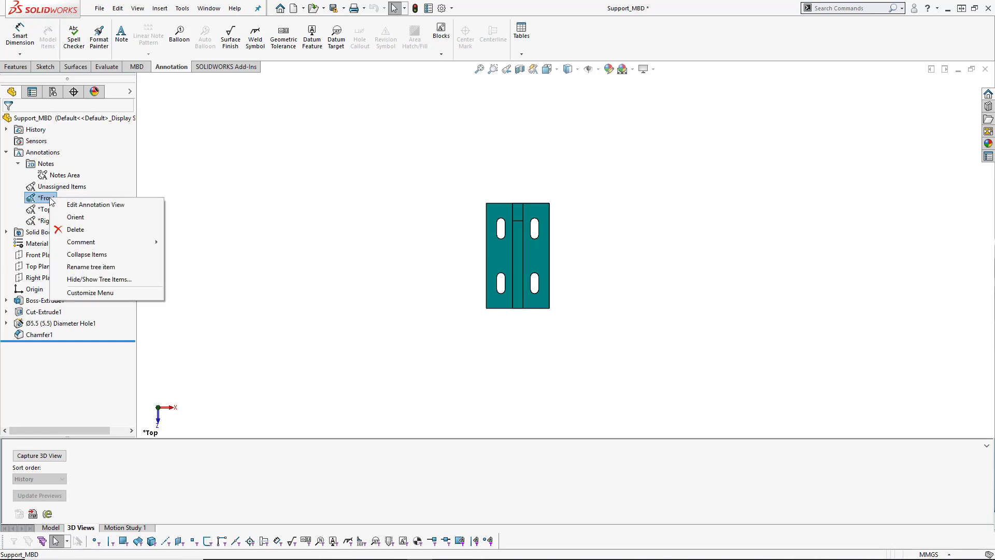
pyautogui.click(86, 220)
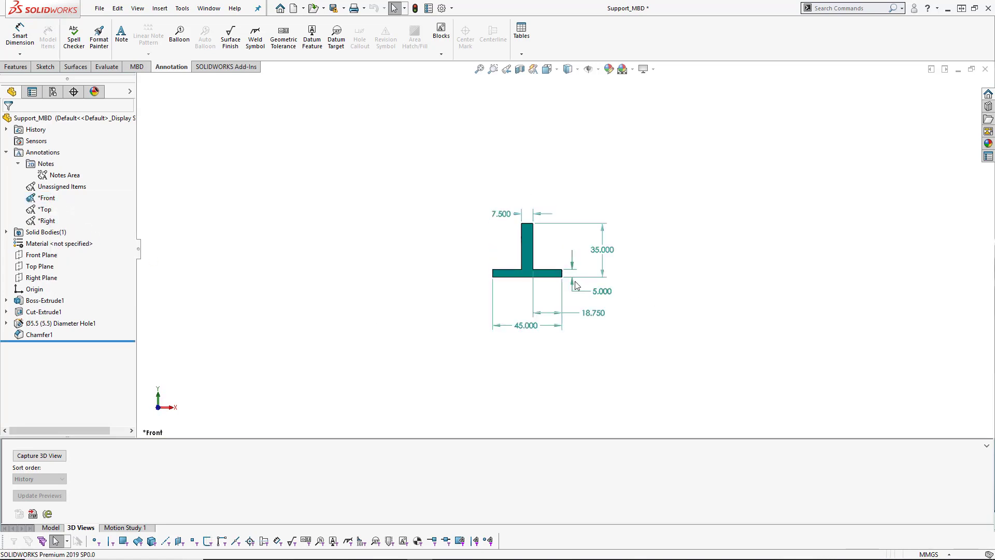
# Step: Zoom in and capture the front view as 3D view *Front using the Default configuration
pyautogui.scroll(-2, 570, 284)
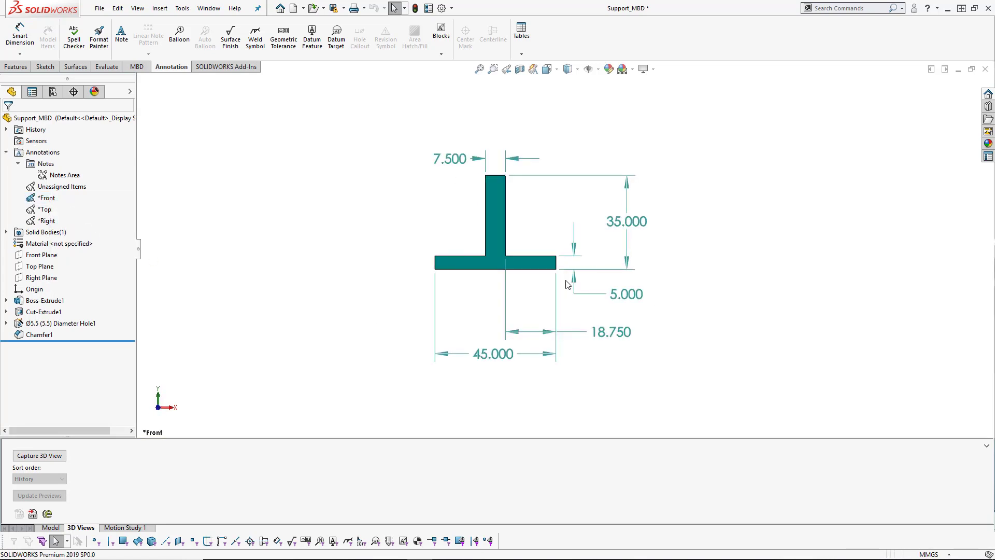
pyautogui.click(58, 456)
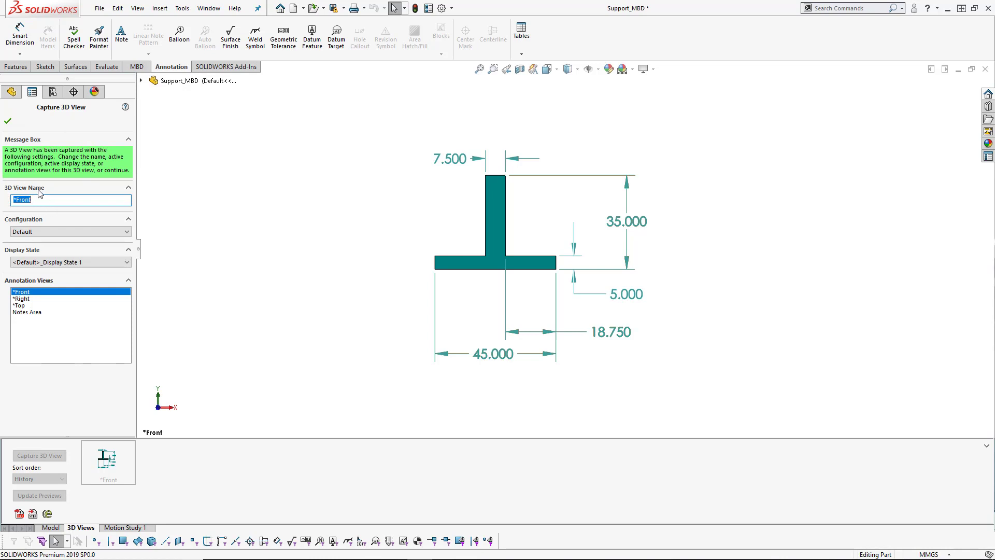
pyautogui.click(58, 233)
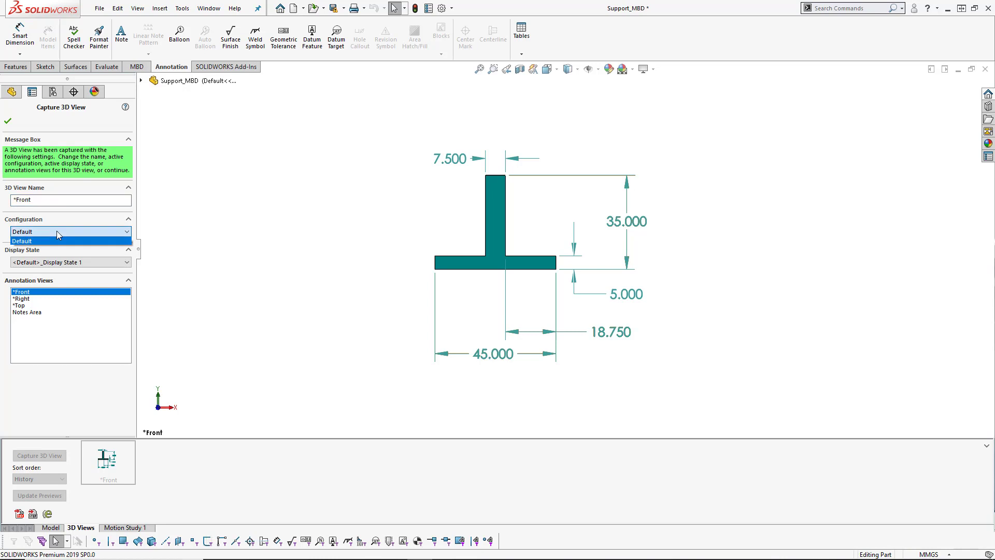
pyautogui.click(57, 231)
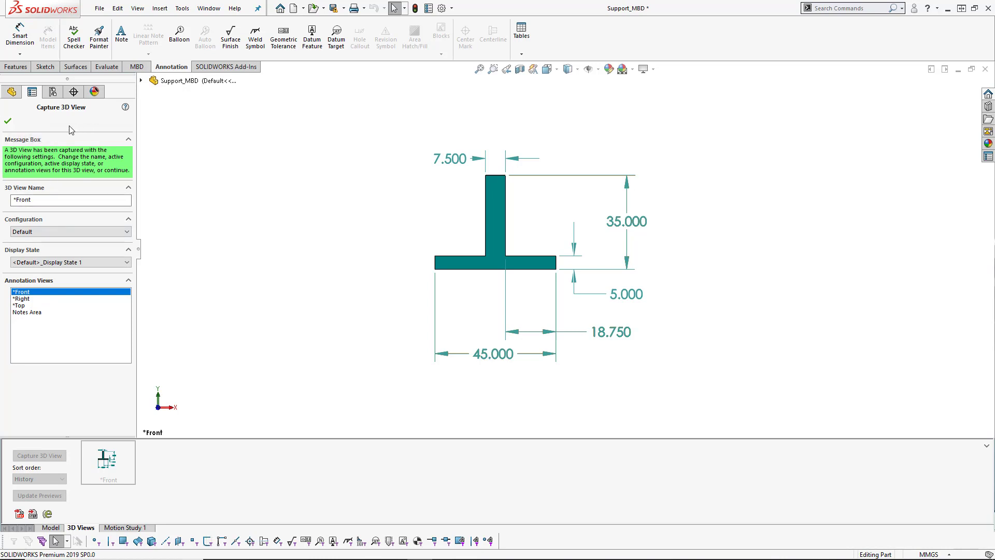
pyautogui.click(8, 122)
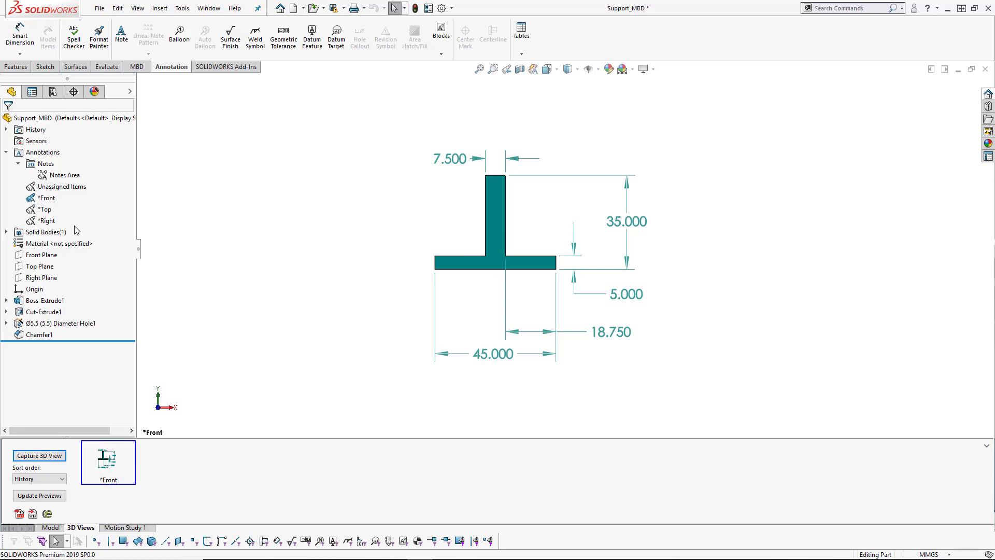
# Step: Activate and reorient to *Top, zoom in, and capture the slotted top face as 3D view *Top
pyautogui.rightClick(47, 214)
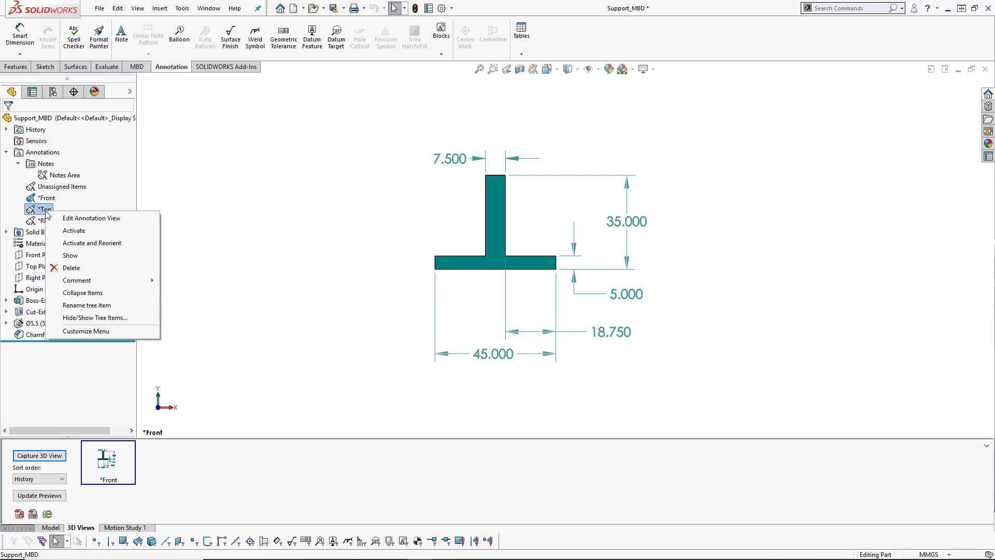
pyautogui.click(76, 244)
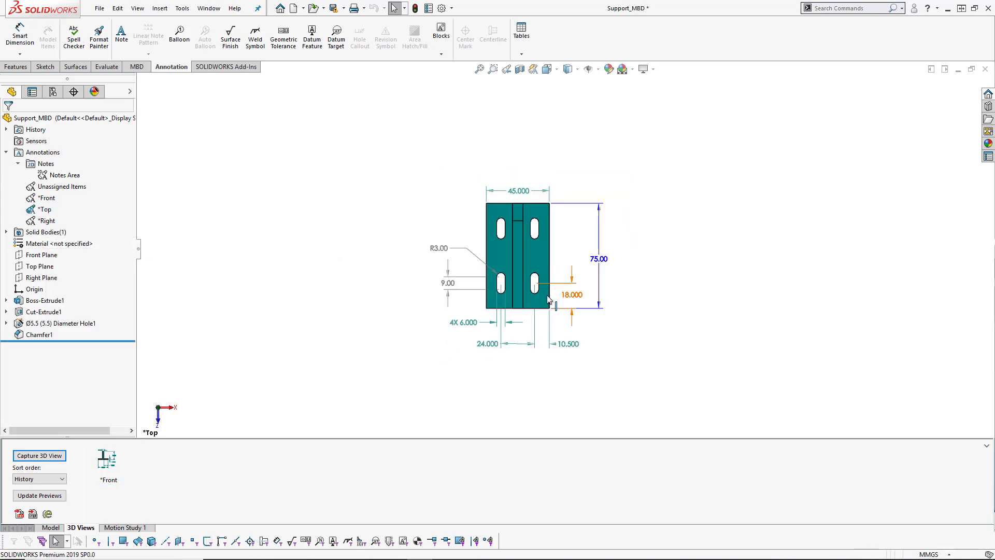
pyautogui.scroll(-2, 537, 294)
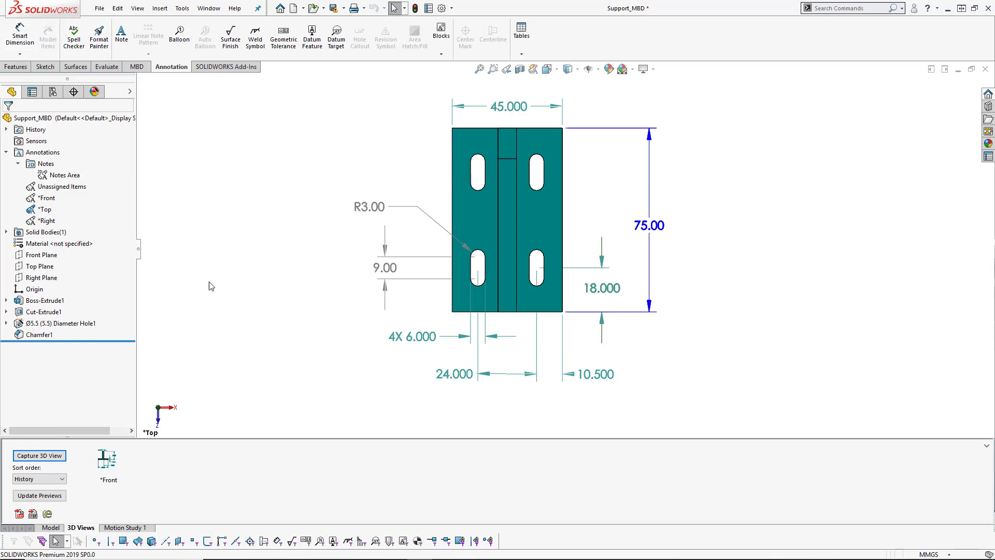
pyautogui.click(41, 456)
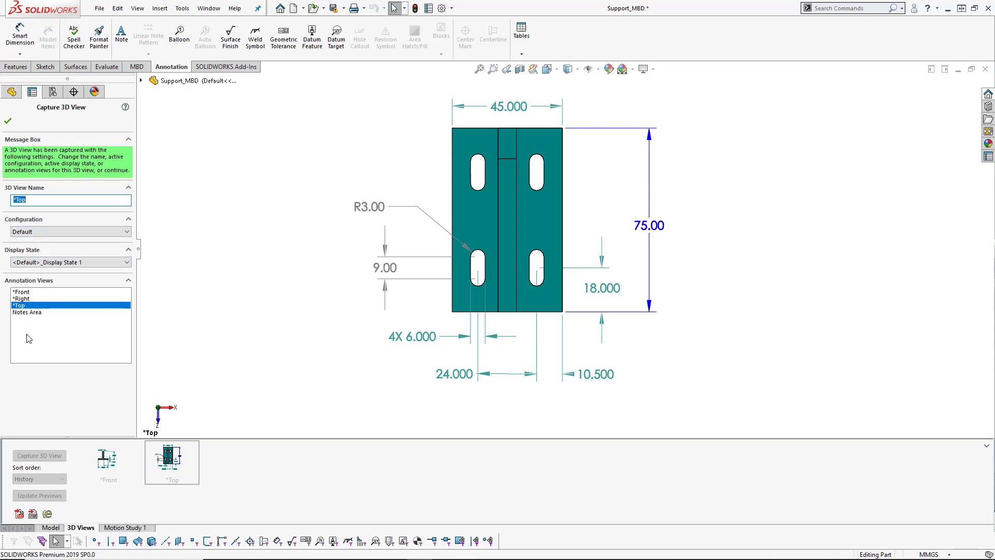
pyautogui.click(8, 122)
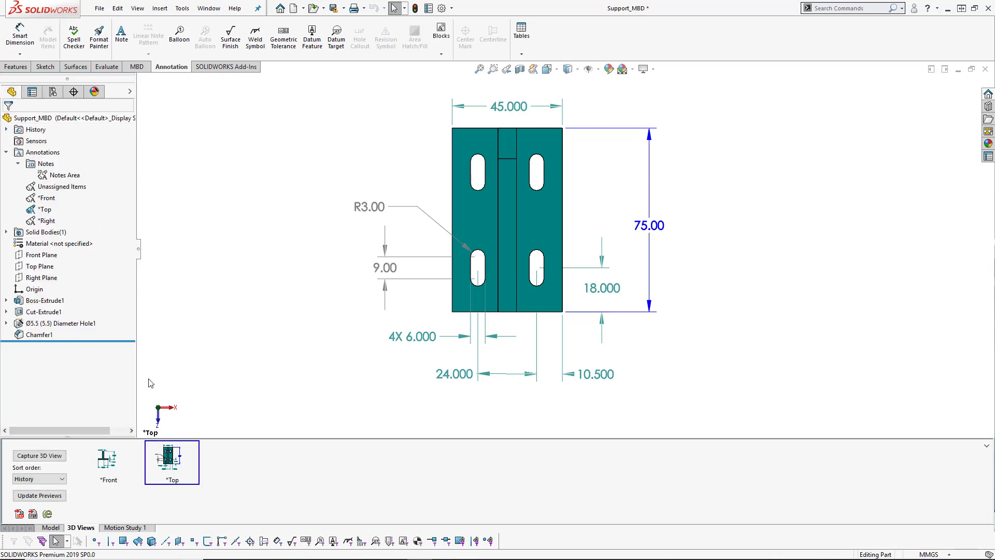
# Step: Activate and reorient to *Right, zoom in, and capture the side profile as 3D view *Right
pyautogui.rightClick(45, 223)
pyautogui.click(80, 258)
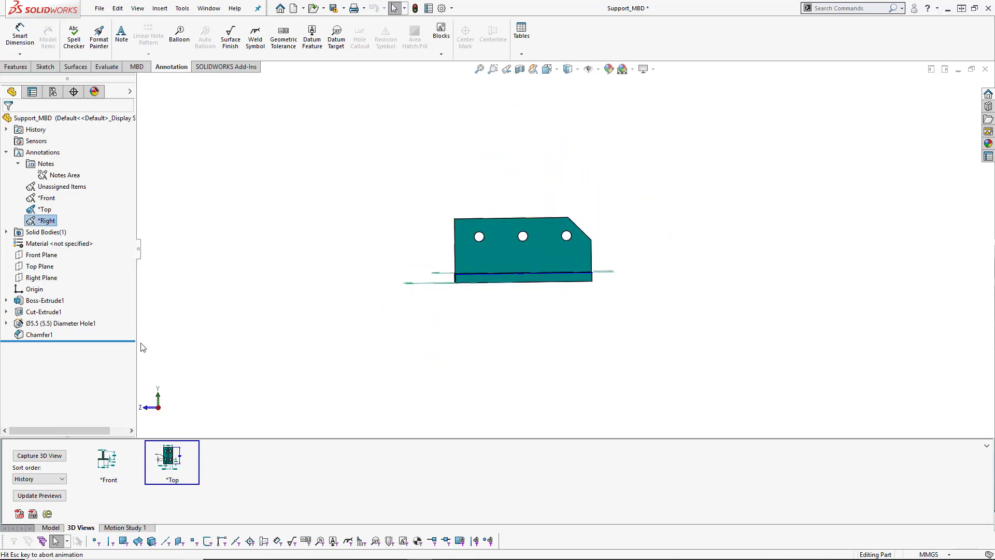
pyautogui.scroll(-2, 462, 231)
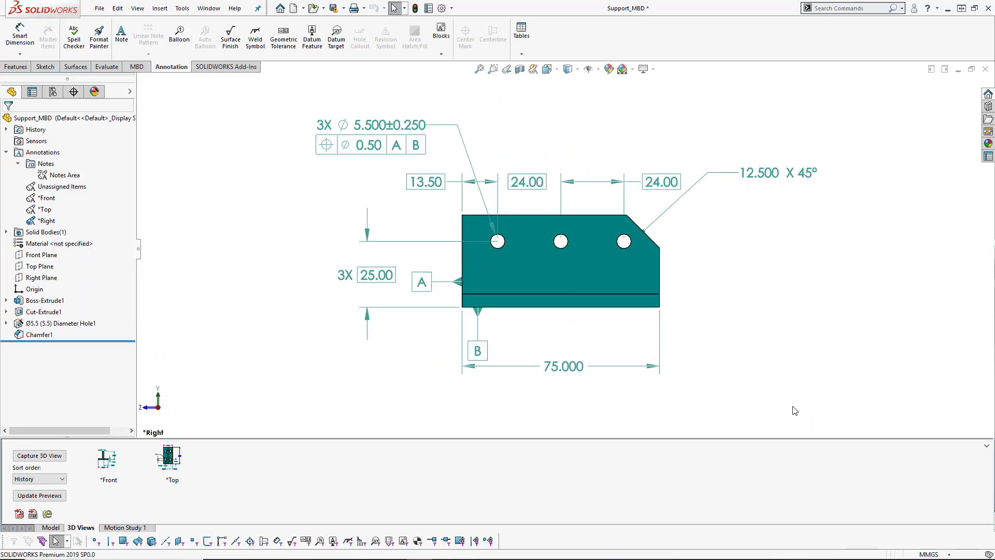
pyautogui.click(47, 456)
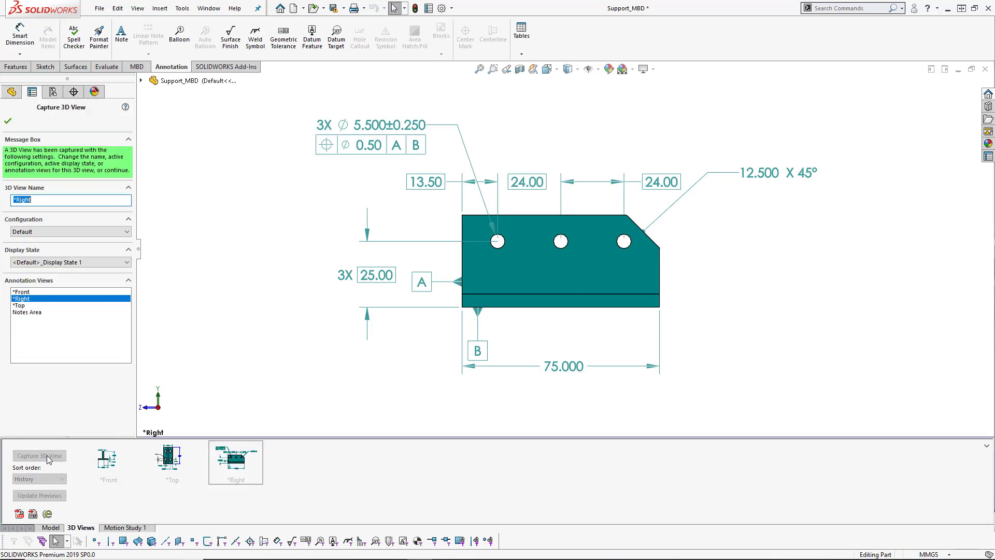
pyautogui.click(9, 122)
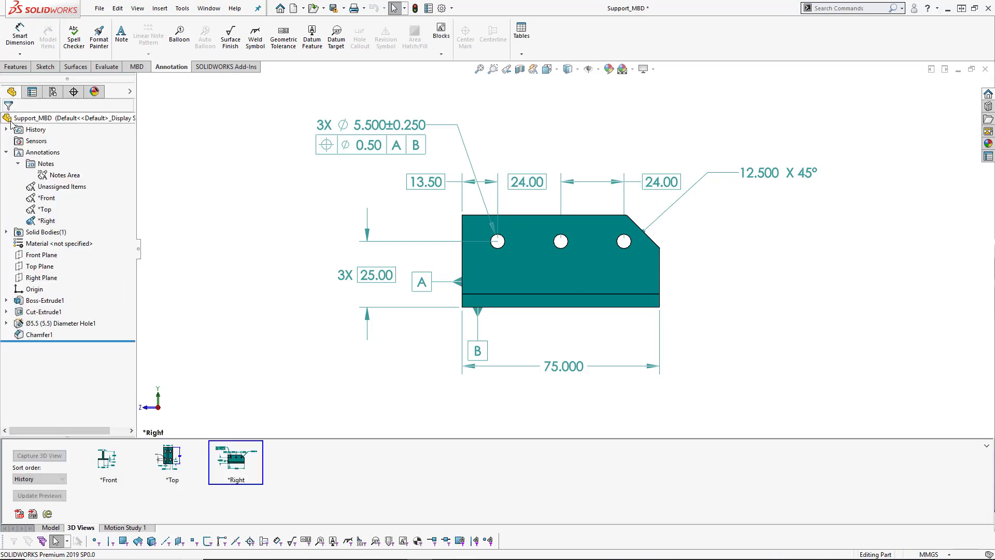
# Step: Activate the Notes Area annotation view and set the model to Isometric orientation
pyautogui.rightClick(54, 178)
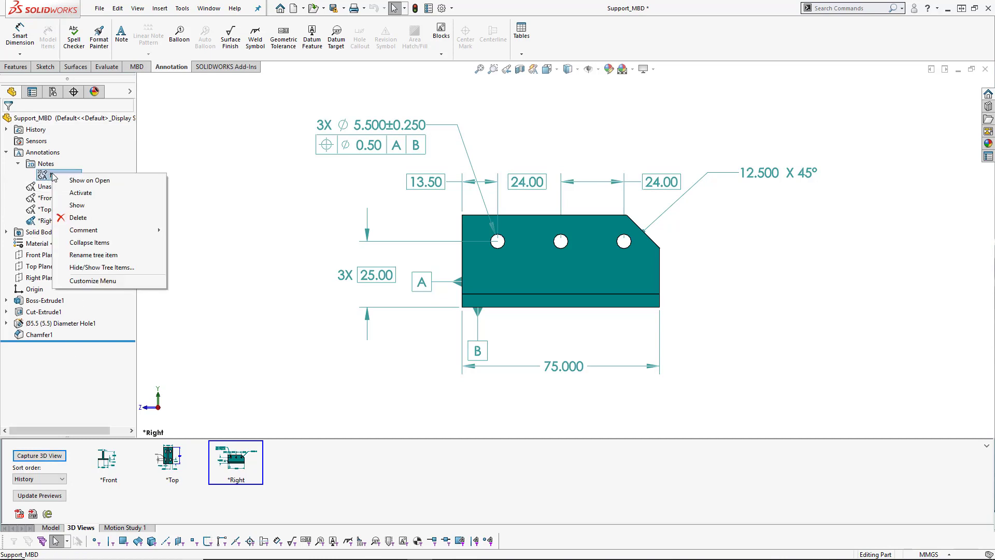
pyautogui.click(82, 193)
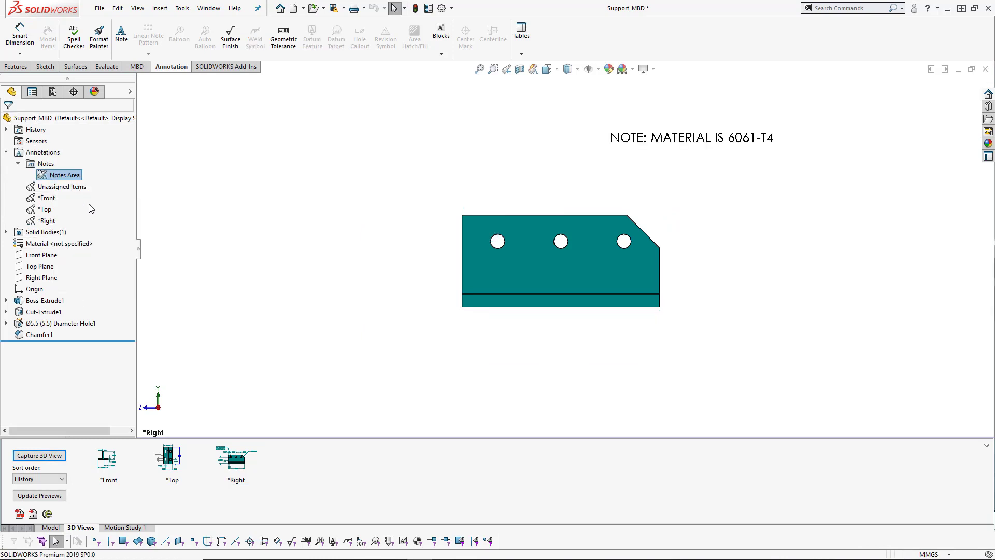
pyautogui.moveTo(373, 322); pyautogui.dragTo(384, 355, button='middle')
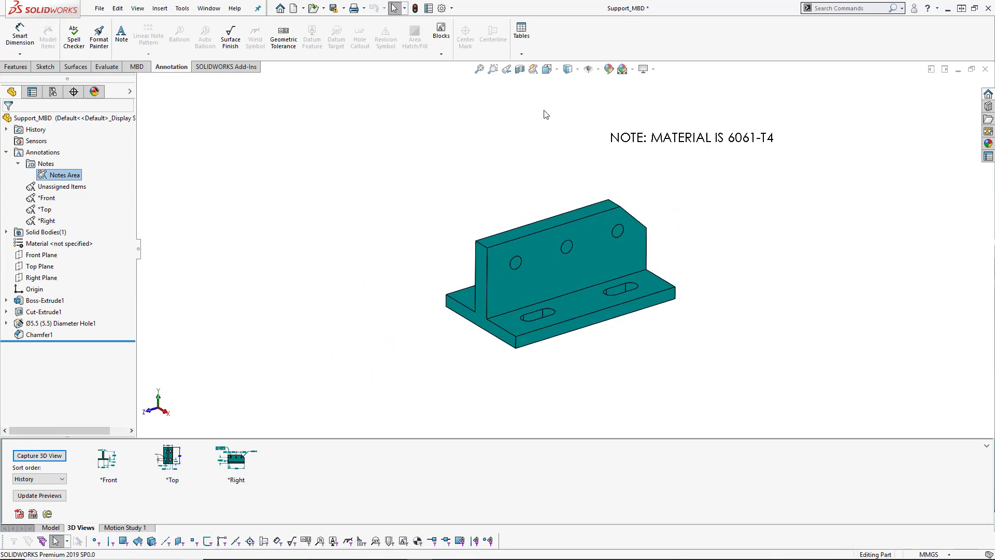
pyautogui.click(557, 70)
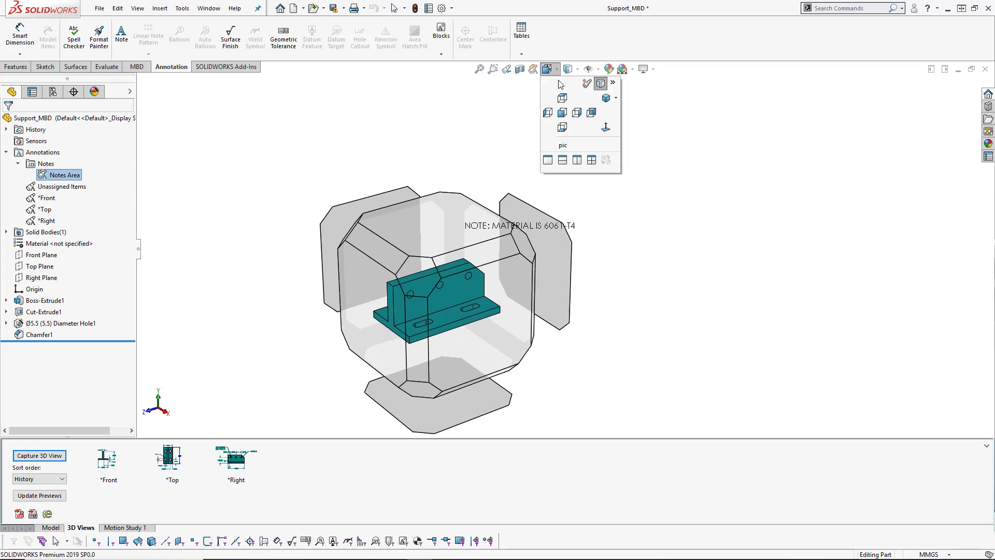
pyautogui.click(608, 100)
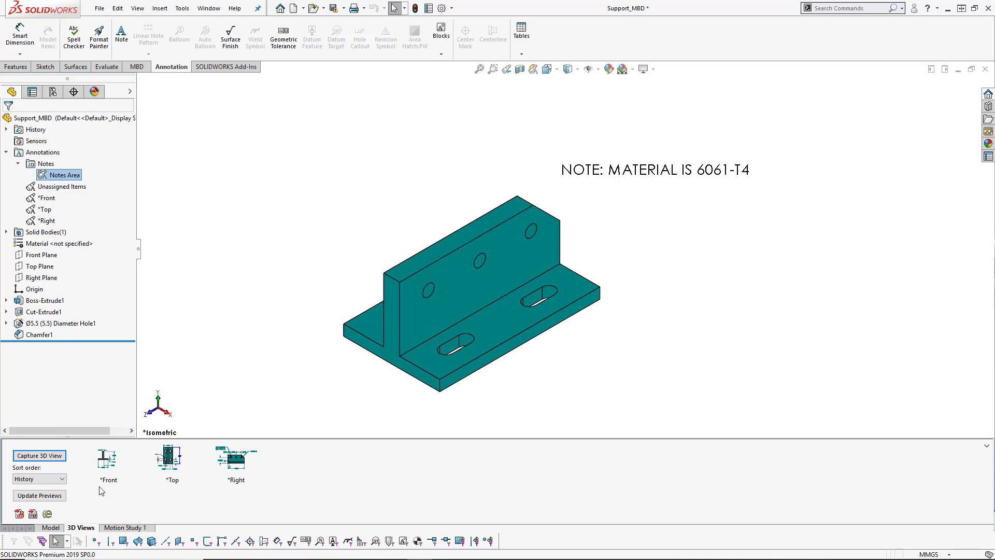
# Step: Capture the isometric view as Notes Area, keeping only the Notes Area annotation view
pyautogui.click(36, 456)
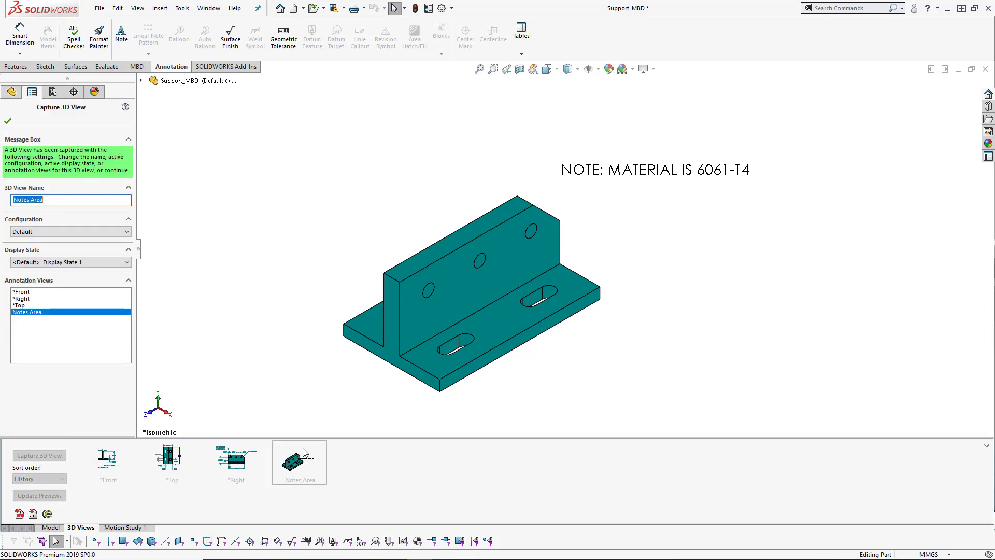
pyautogui.keyDown('ctrl'); pyautogui.click(22, 292); pyautogui.keyUp('ctrl')
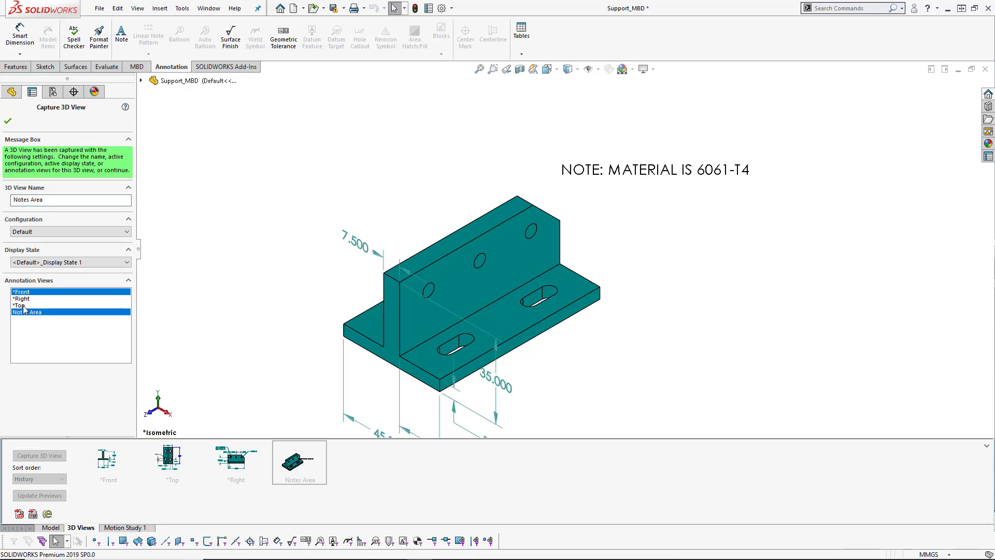
pyautogui.keyDown('ctrl'); pyautogui.click(22, 293); pyautogui.keyUp('ctrl')
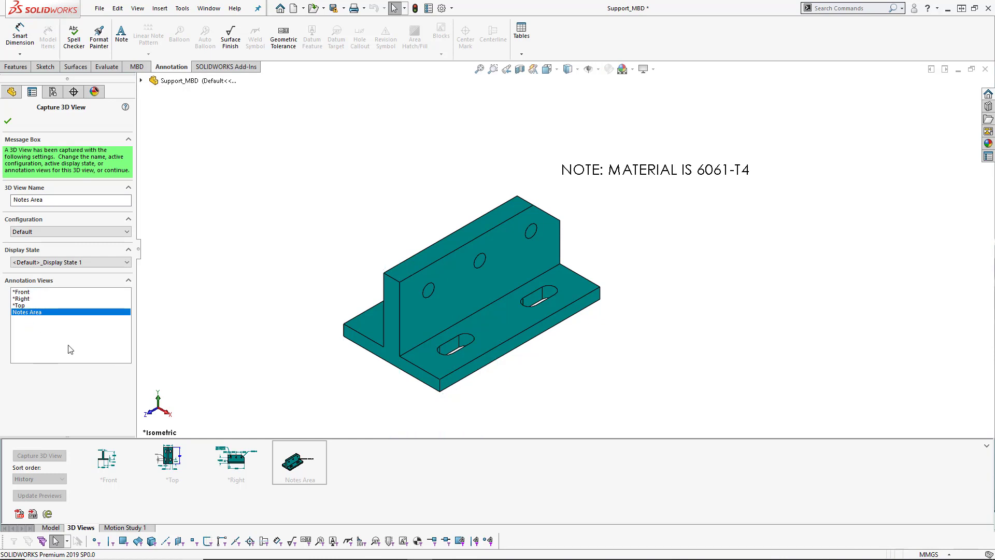
pyautogui.click(8, 121)
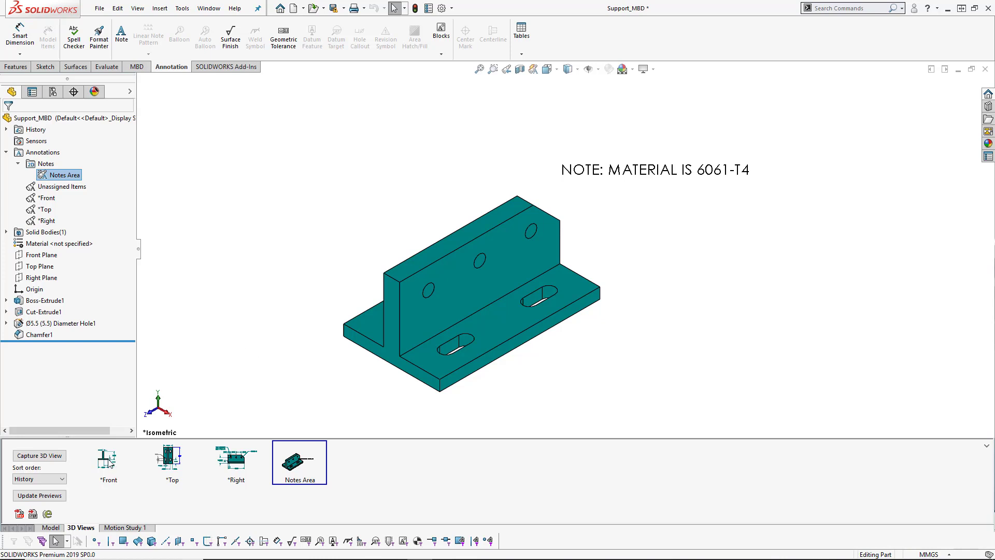
pyautogui.moveTo(109, 462)
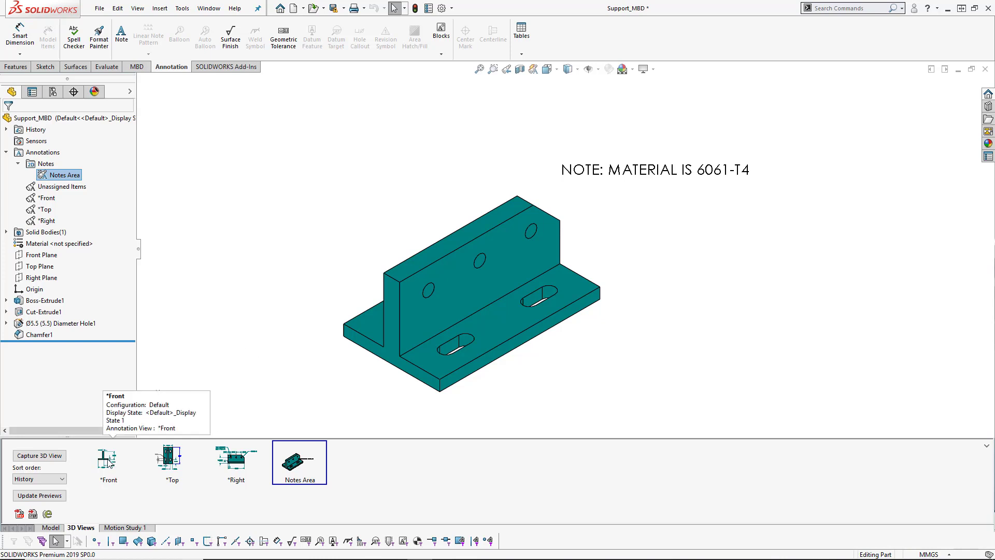
pyautogui.click(107, 459)
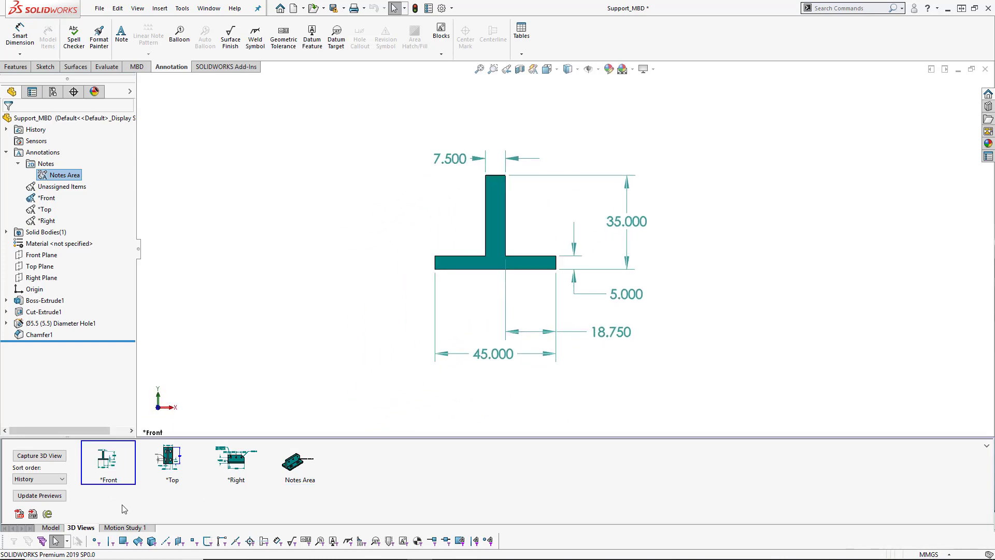
pyautogui.click(171, 458)
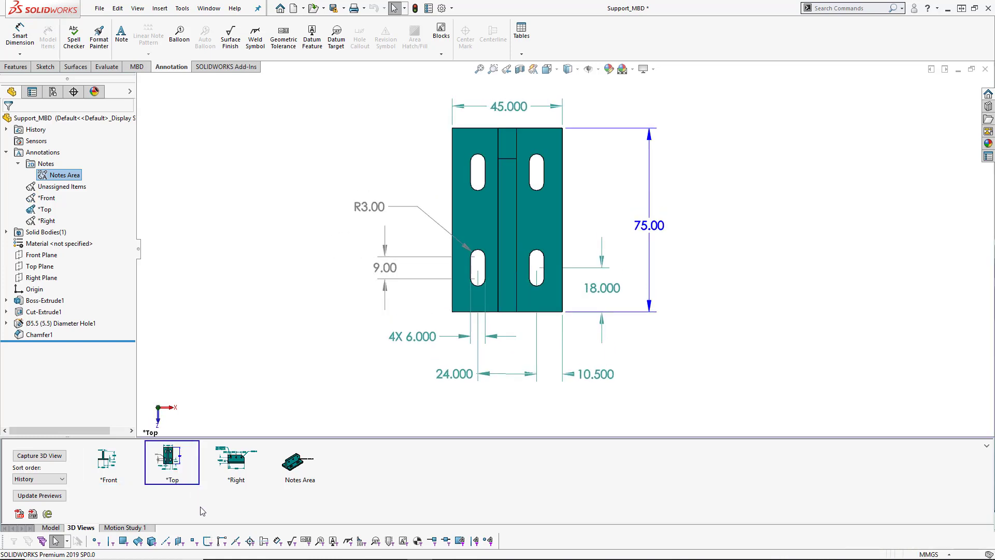
pyautogui.click(298, 462)
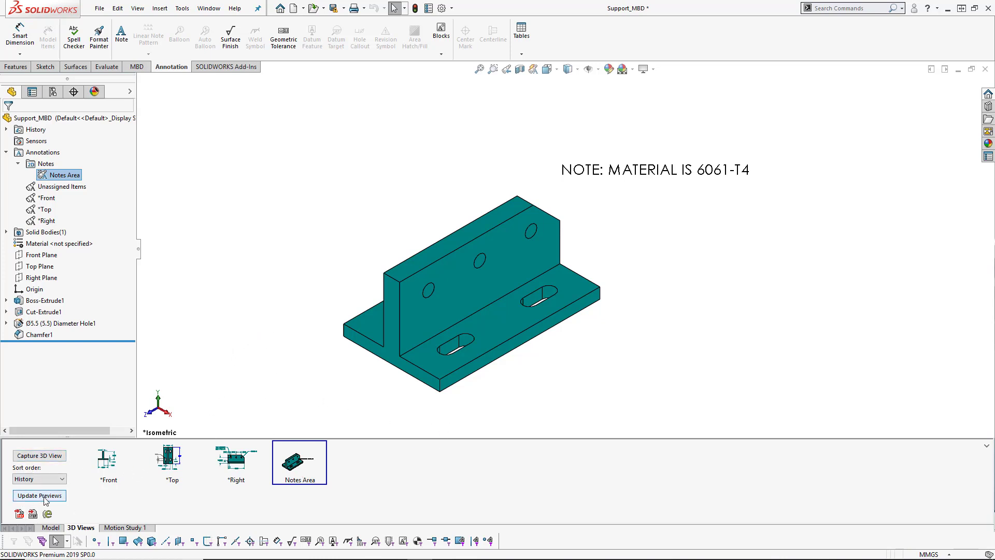
# Step: Reorder the 3D views in Custom order, moving Notes Area to the end after *Right
pyautogui.click(51, 479)
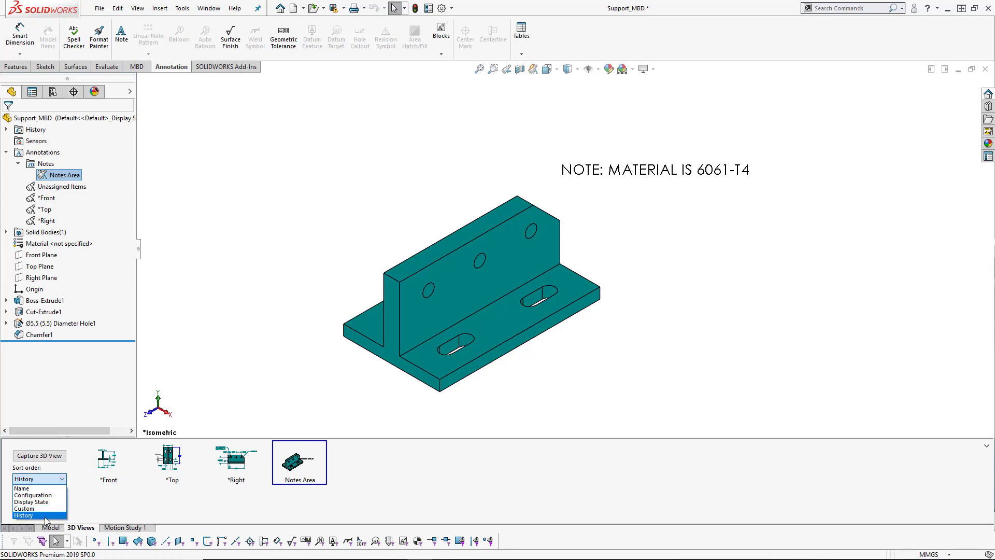
pyautogui.click(72, 478)
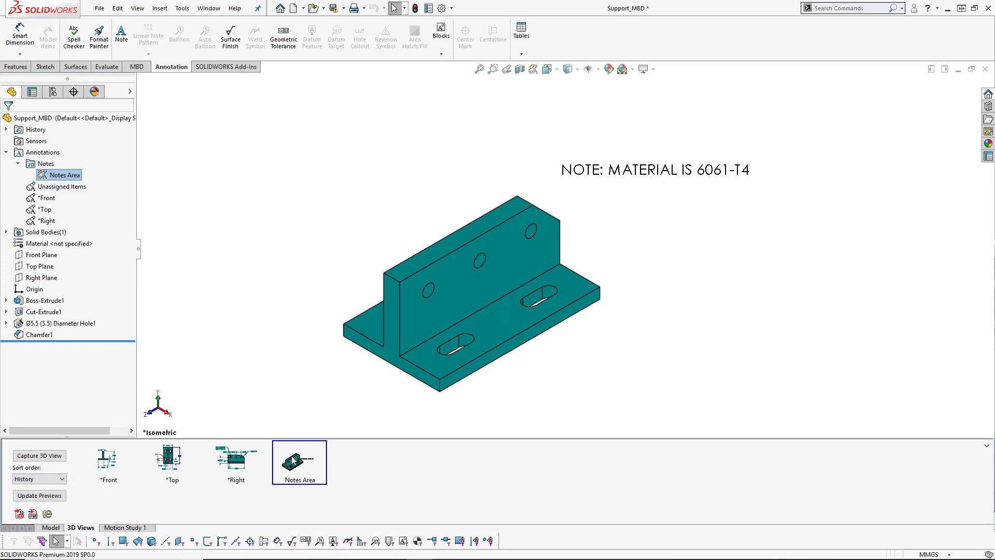
pyautogui.moveTo(295, 460); pyautogui.dragTo(208, 491)
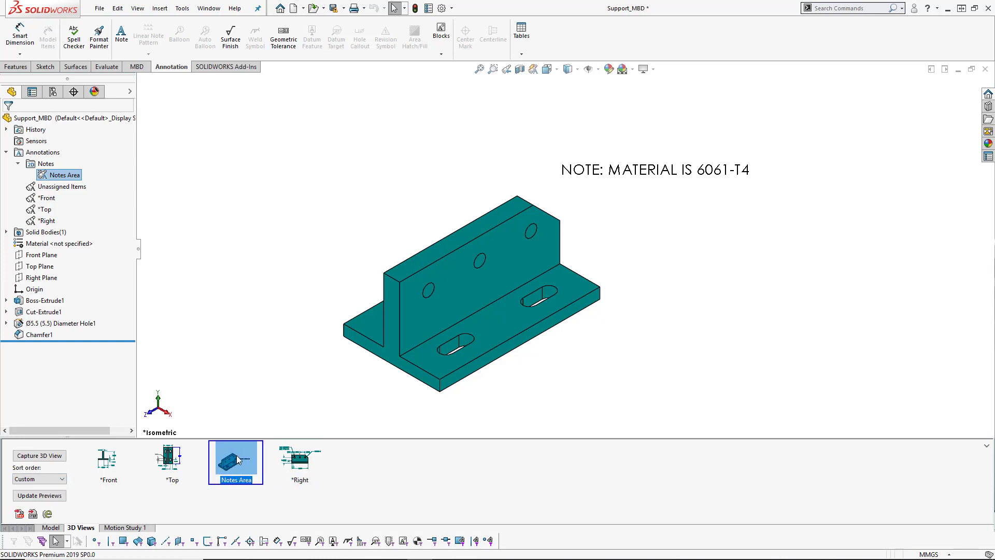
pyautogui.moveTo(236, 459); pyautogui.dragTo(425, 513)
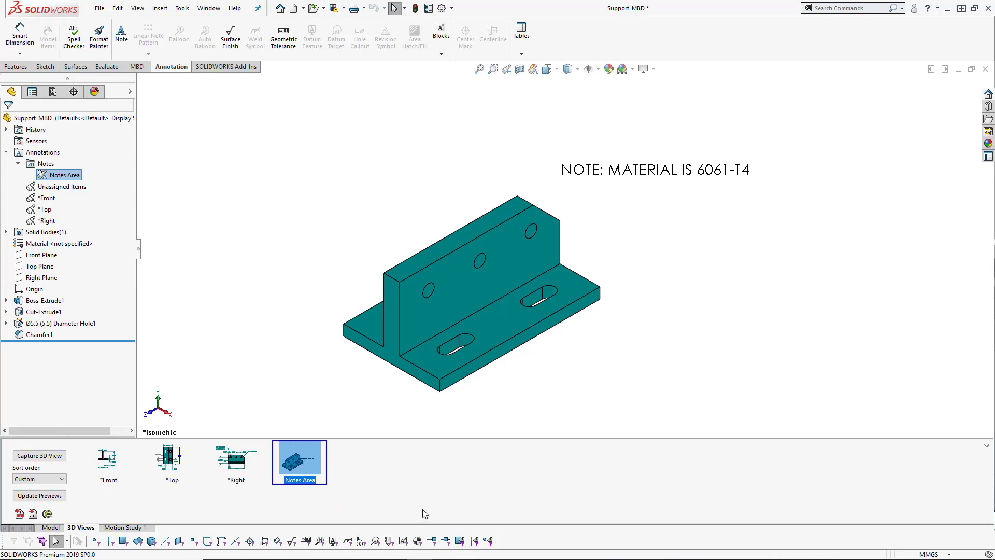